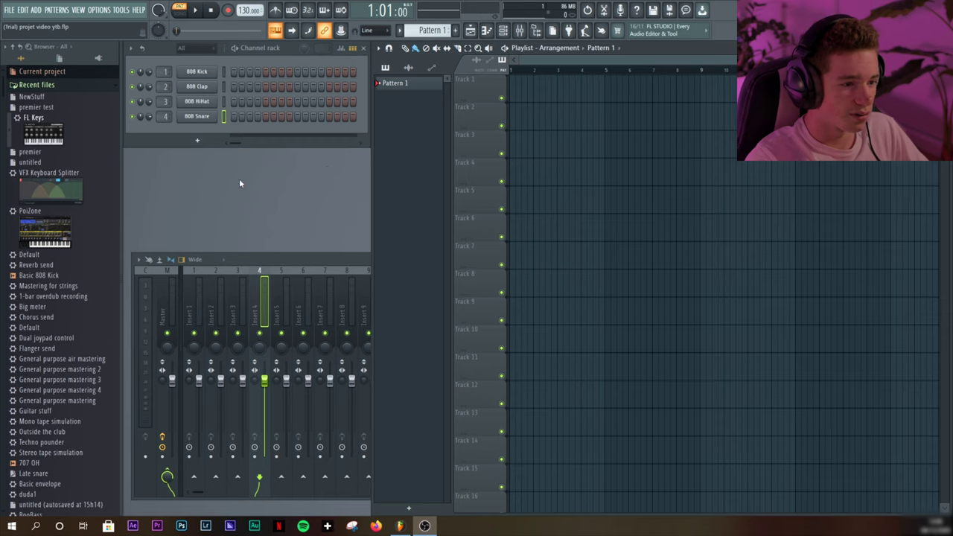
Add an FL Keys instrument channel and audition a note on its keyboard
left_click(198, 145)
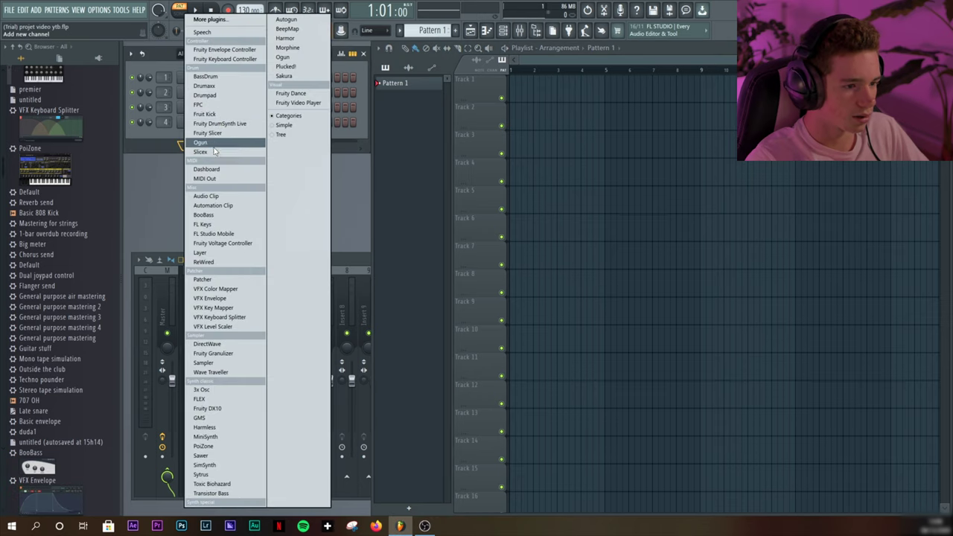
left_click(213, 224)
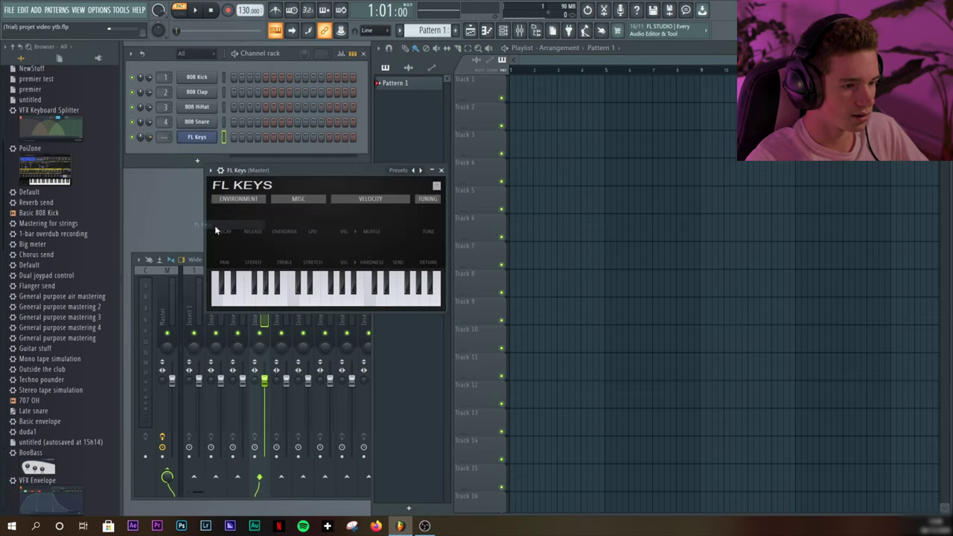
left_click(274, 302)
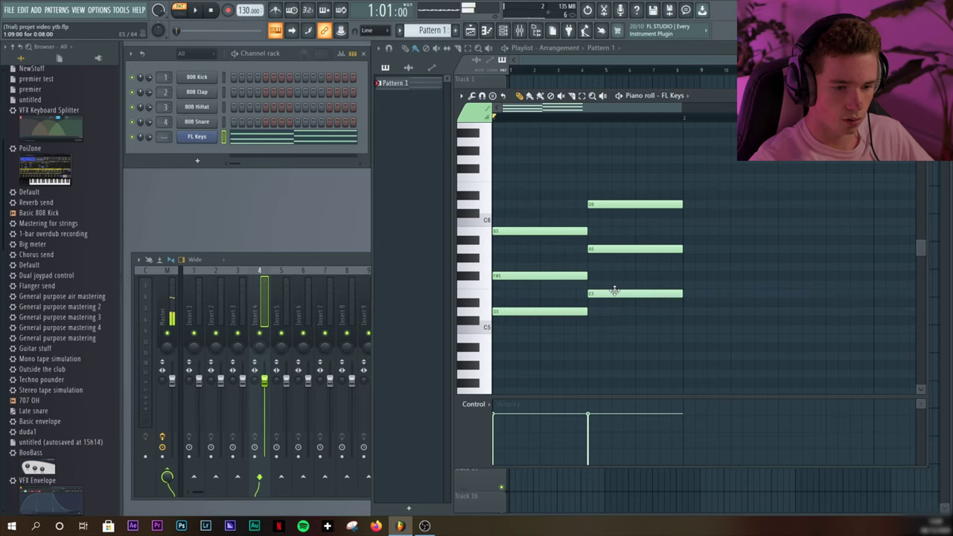
Delete the second chord (D6, A5, E5) from the FL Keys piano roll, stretch the B5, F#5 and D5 chord over bar 1, and play it
key("space")
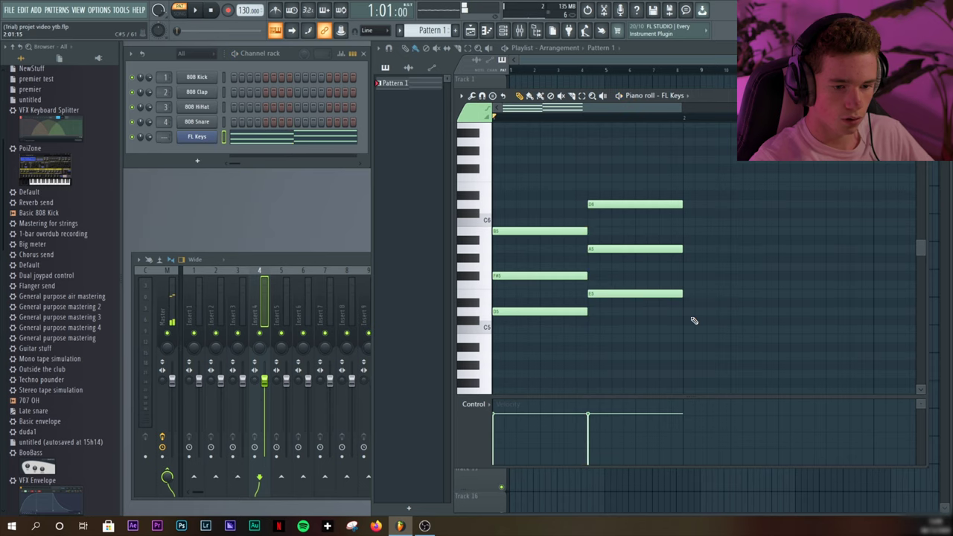
right_click(632, 206)
right_click(617, 249)
right_click(601, 293)
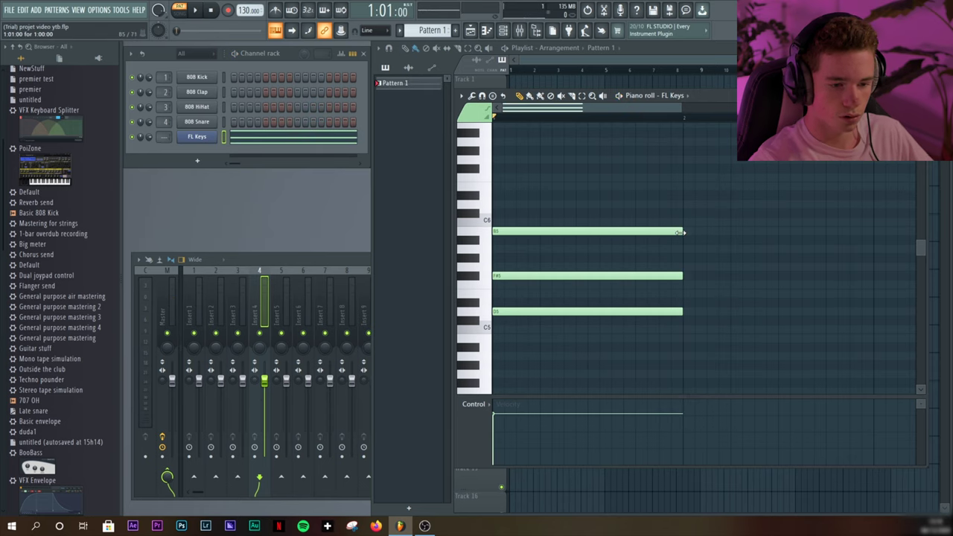
key("space")
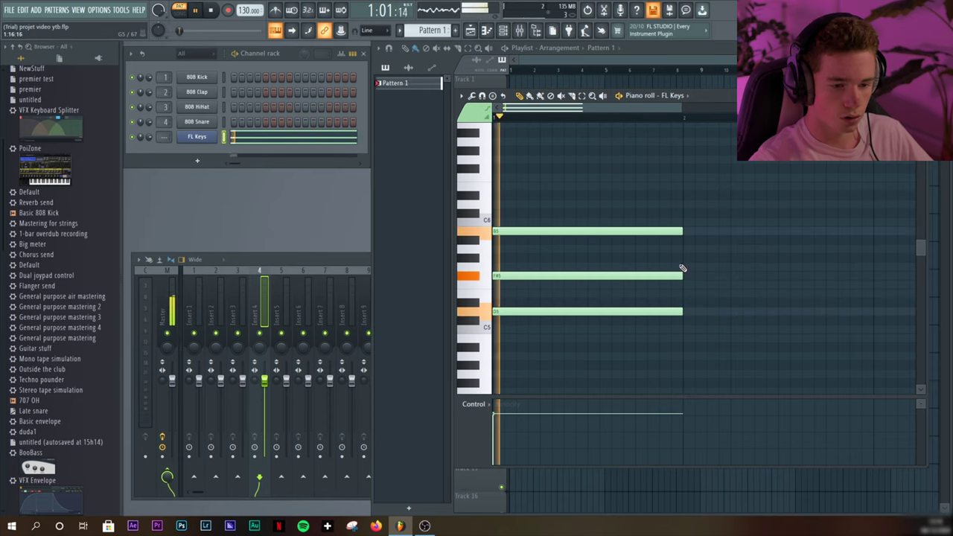
key("space")
Add a one-bar chord of A5, E5 and C5 in bar 2 and play back both chords
scroll(693, 276, "down", 3)
scroll(676, 277, "up", 2)
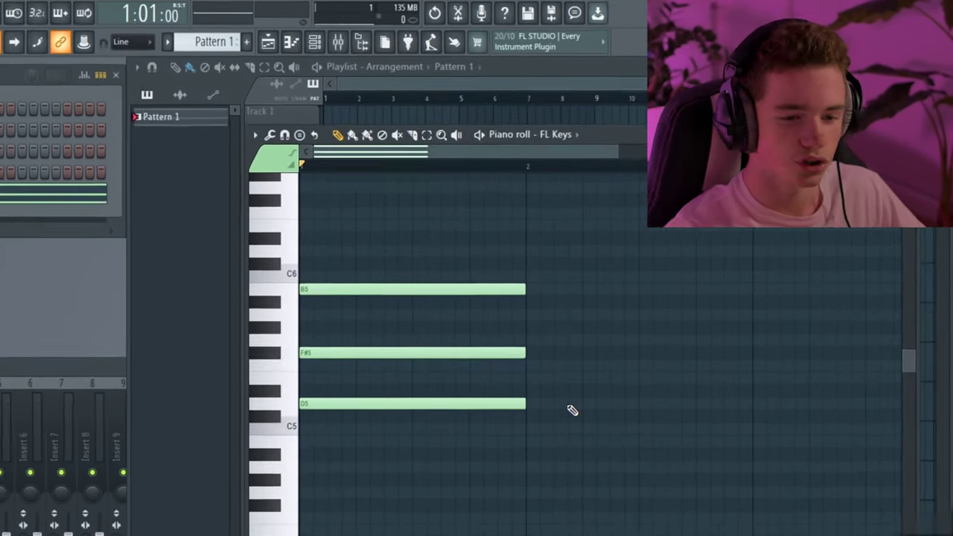
left_click(564, 315)
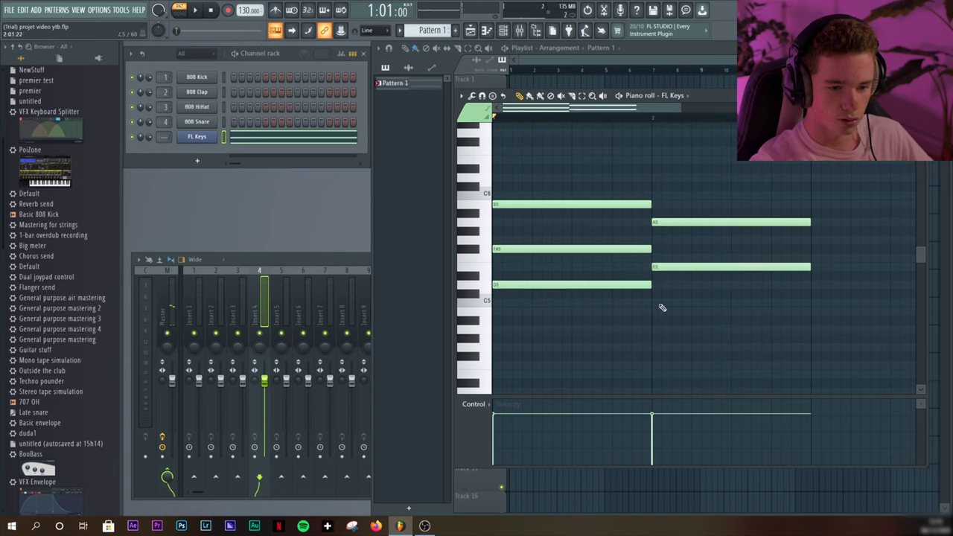
key("space")
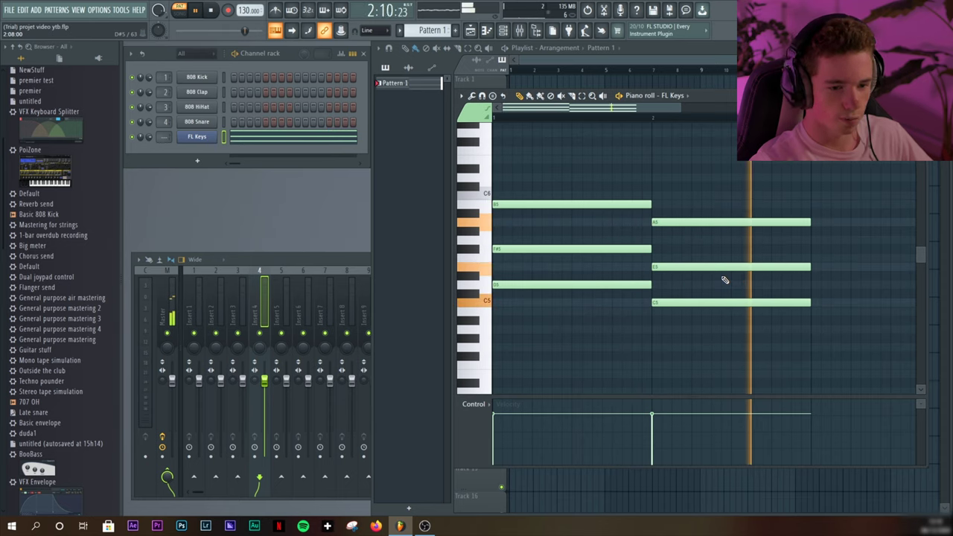
Build a one-bar chord of G5, B5 and D#6 in bar 3 and play back the progression
scroll(723, 276, "down", 2)
key("space")
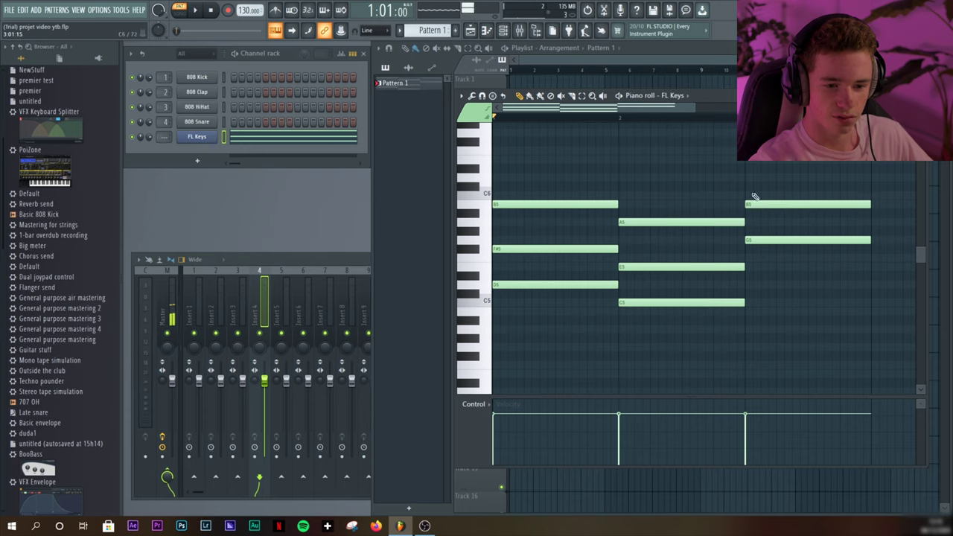
left_click(754, 170)
key("space")
key("space")
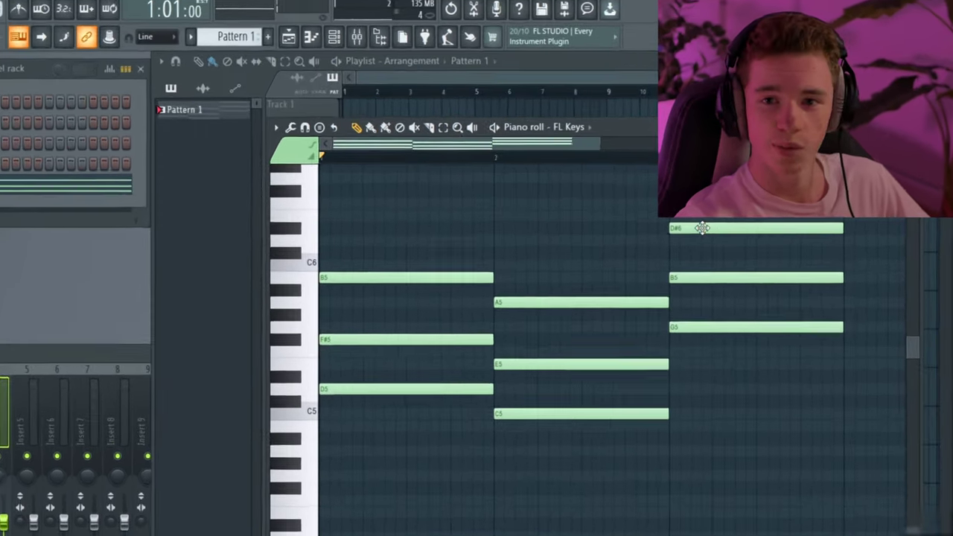
key("space")
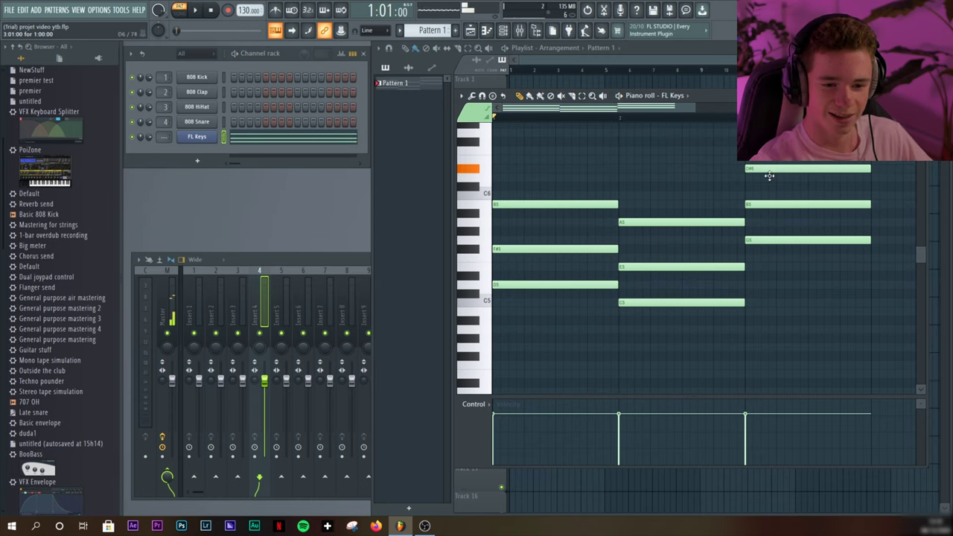
left_click(782, 263)
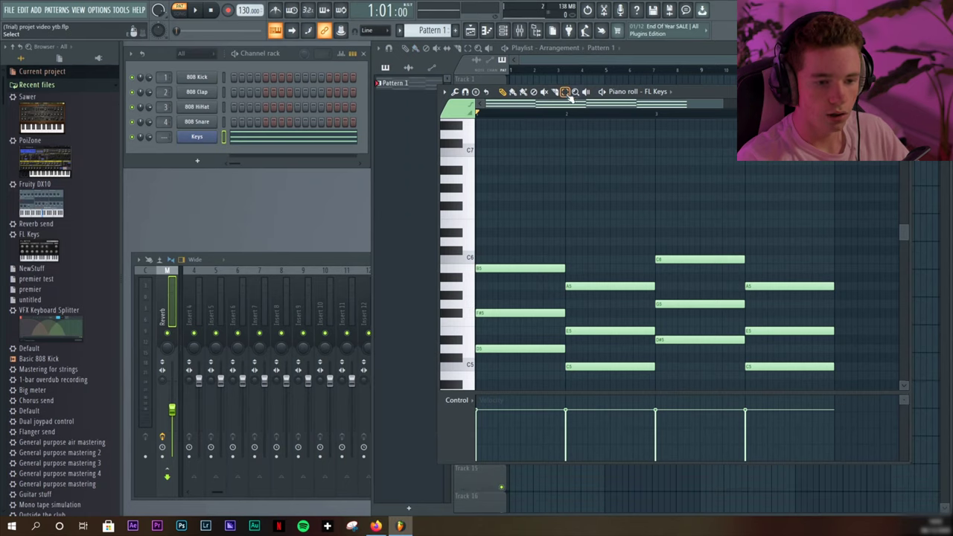
Select all four chords in the Keys piano roll, close it, and add a FLEX instrument channel
left_click_drag(833, 380, 535, 255)
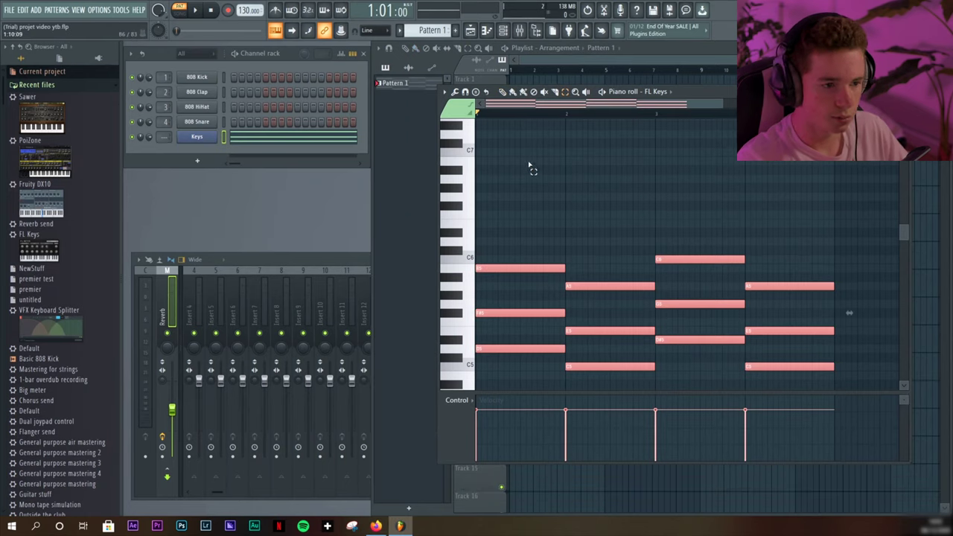
left_click(903, 91)
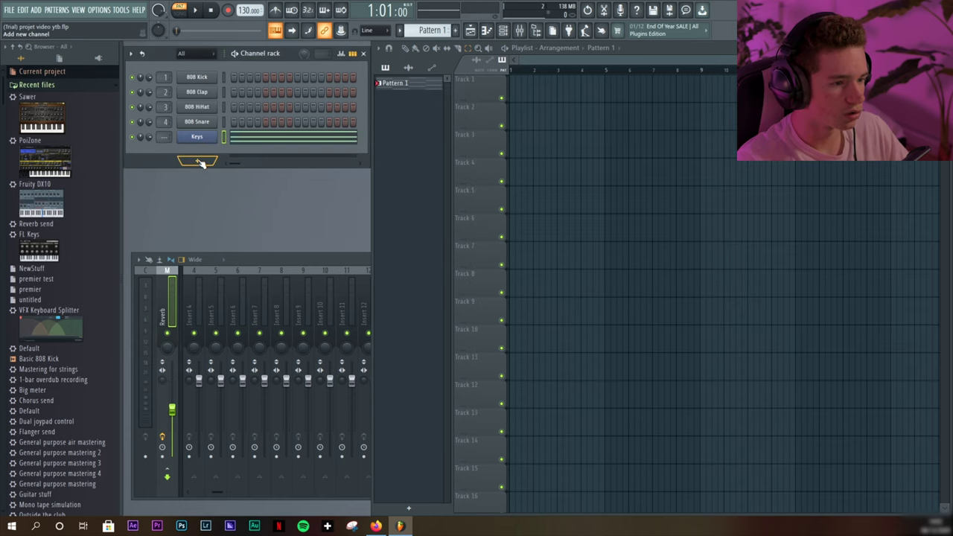
left_click(198, 163)
left_click(199, 399)
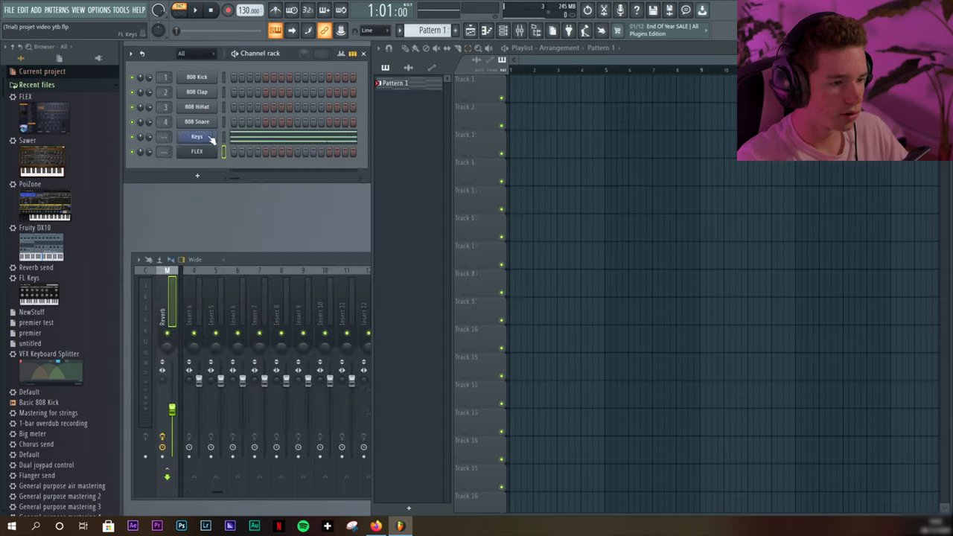
Place the four chords in the FLEX piano roll as short arpeggiated notes and play back the pattern
right_click(193, 159)
left_click(248, 155)
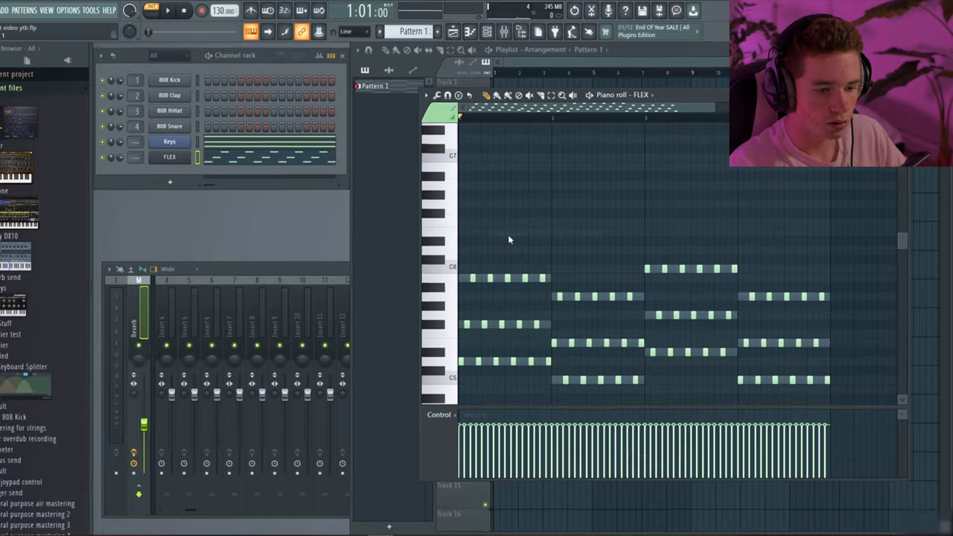
key("space")
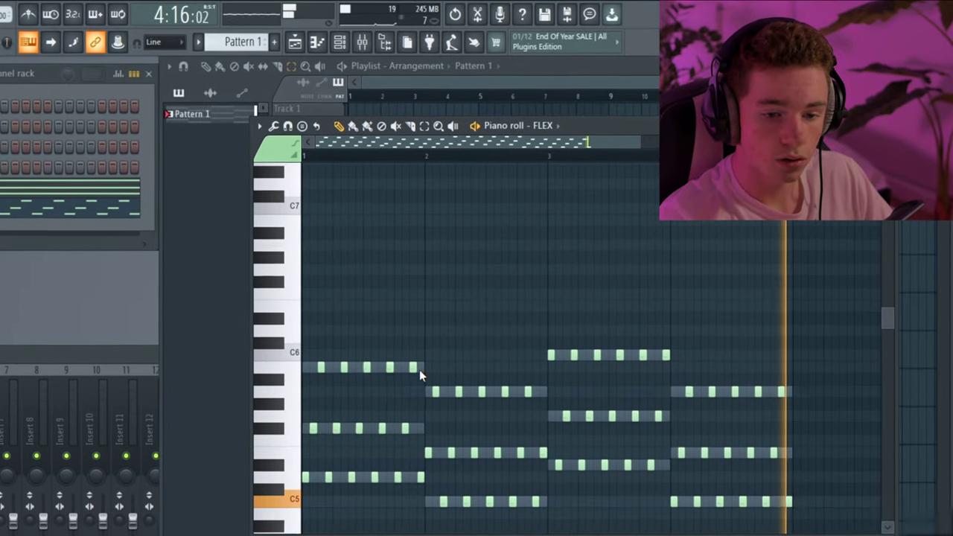
key("space")
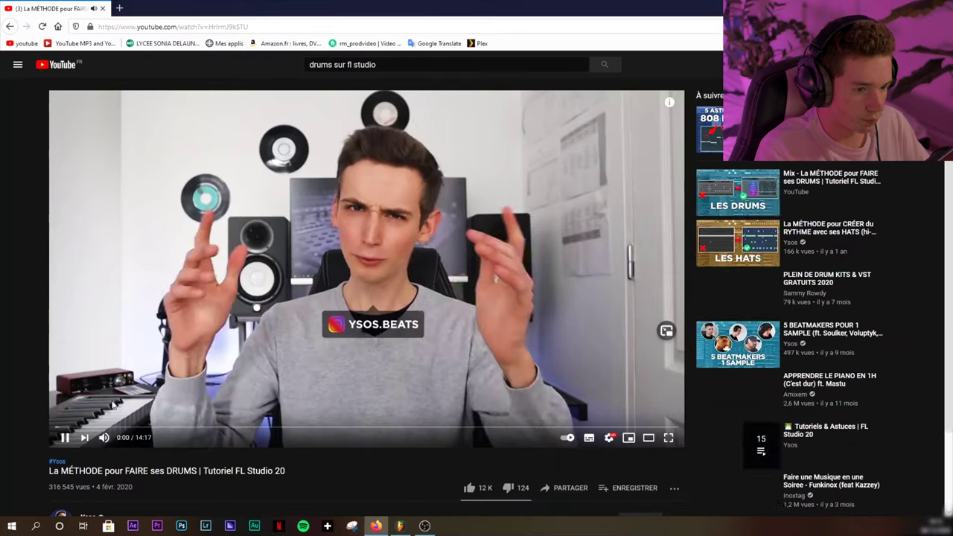
Watch the YouTube drum tutorial's clap section from 1:20, then return to FL Studio
left_click(64, 437)
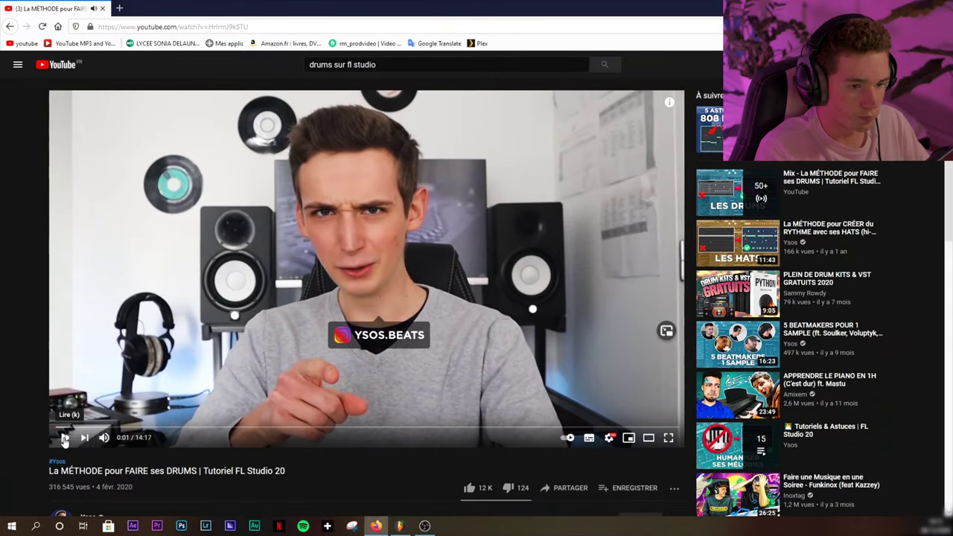
left_click(64, 437)
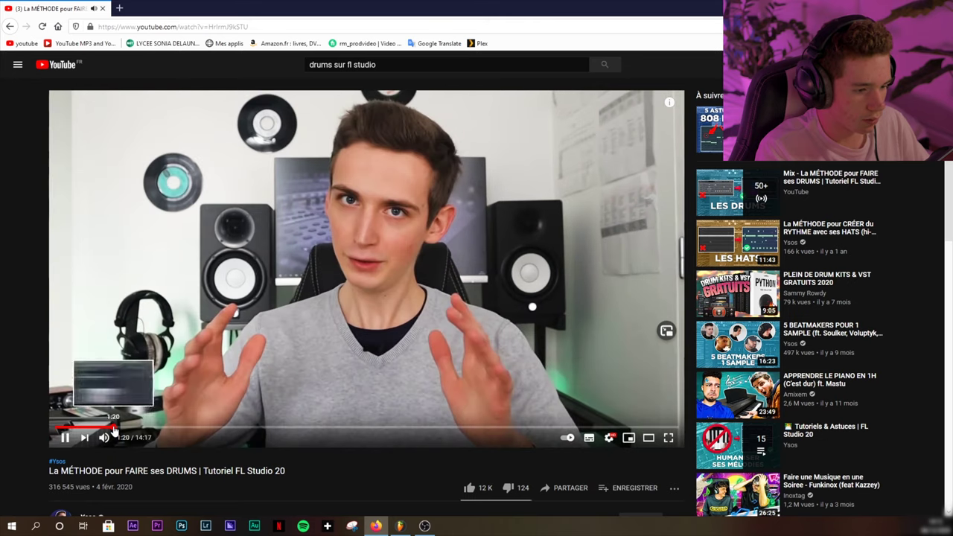
left_click(113, 428)
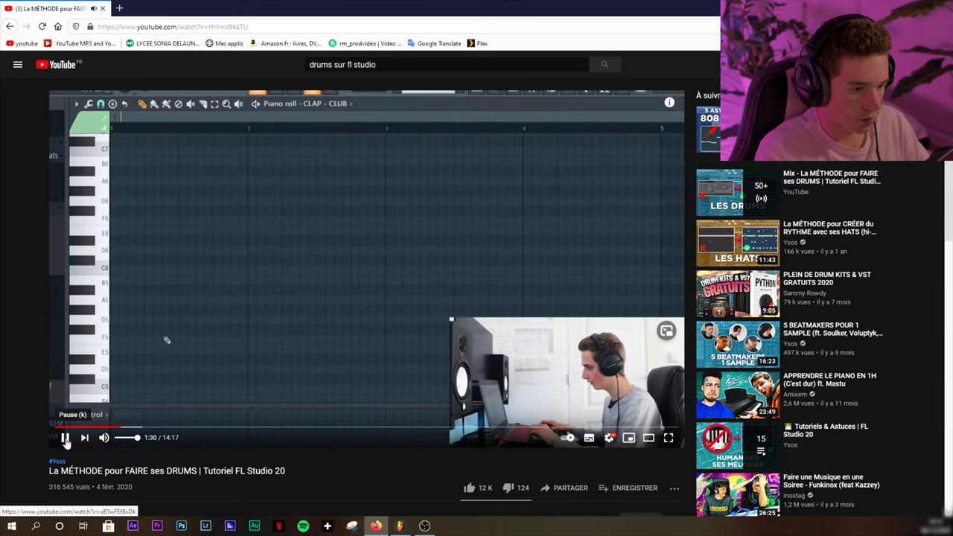
left_click(896, 7)
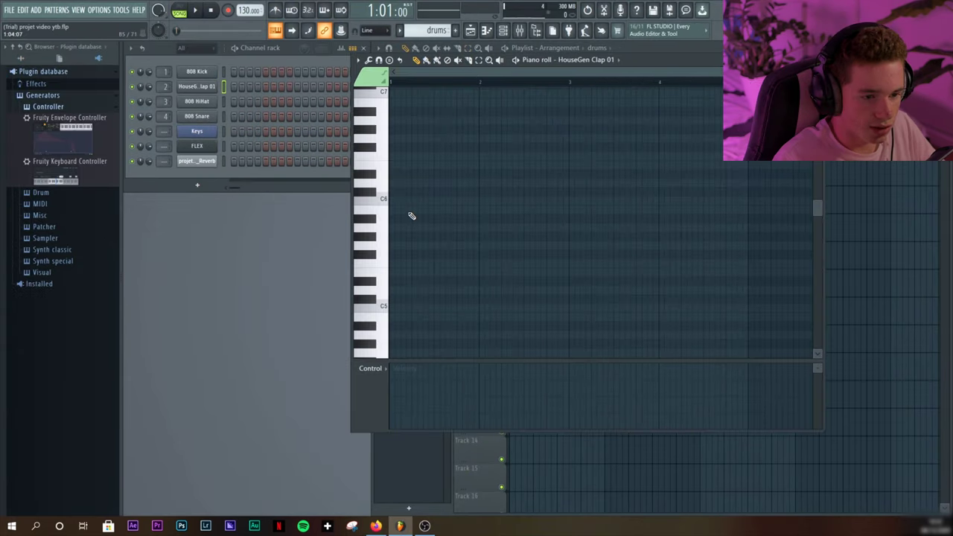
Place B5 clap notes on beat three of bars 1 and 2 in the drums pattern, duplicate them, and play the result
key("space")
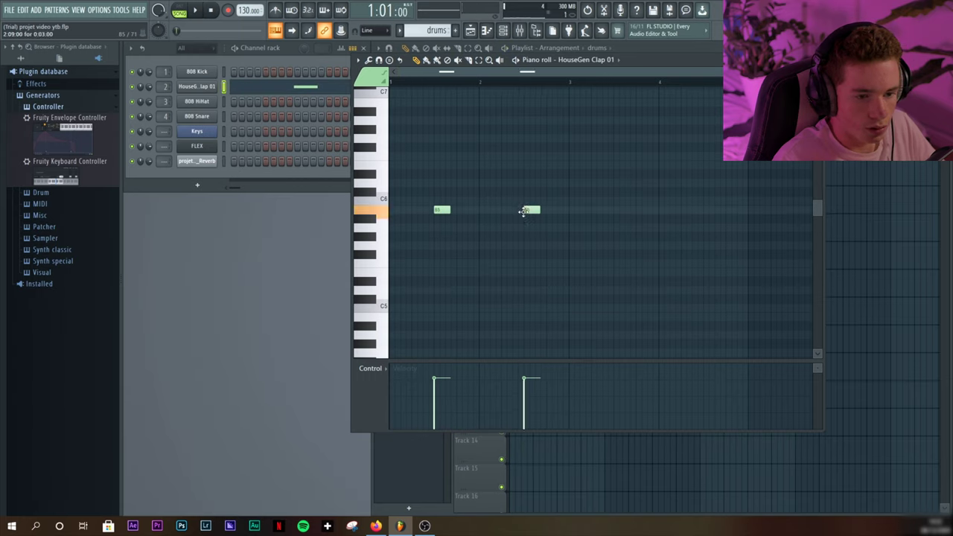
key("ctrl+b")
key("space")
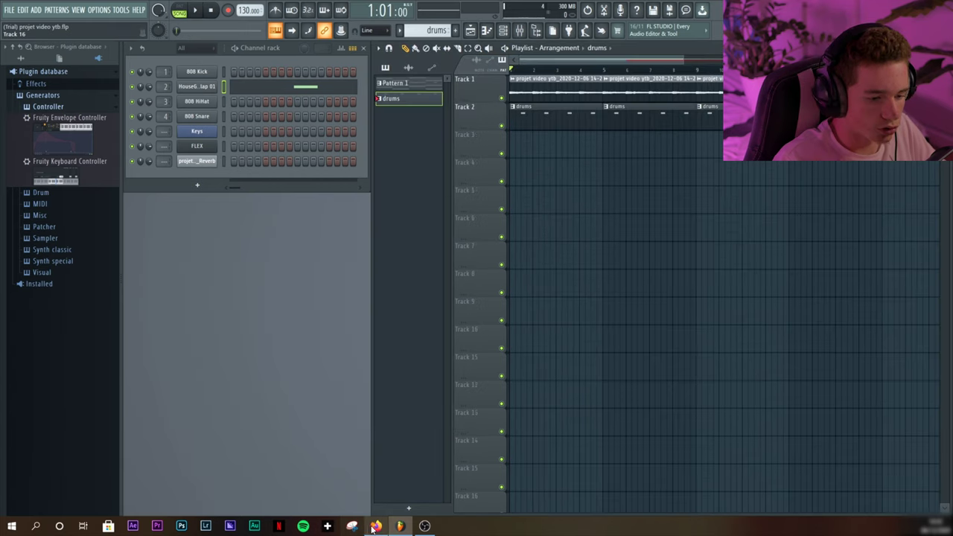
Switch to Firefox and play the drum tutorial's hi-hat section
left_click(374, 527)
left_click(66, 441)
left_click(165, 426)
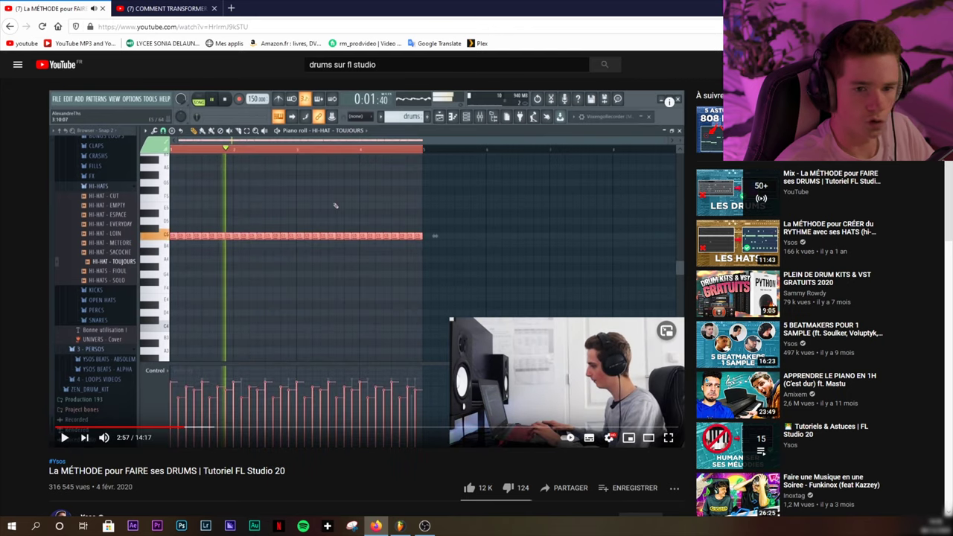
Program the 808 HiHat on steps 1, 2, 3, 5, 7, 9, 10, 11, 13, 14, 15 and 16
left_click(235, 102)
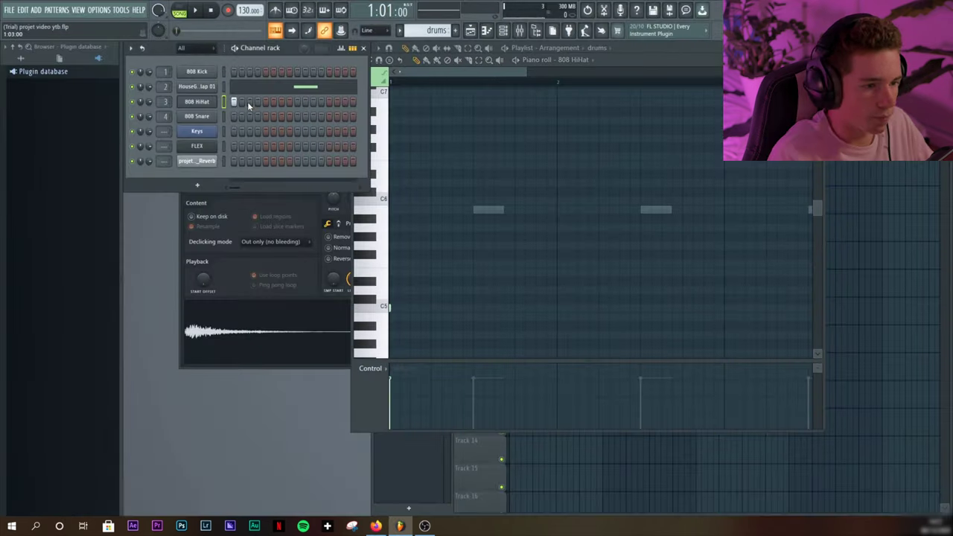
left_click(250, 102)
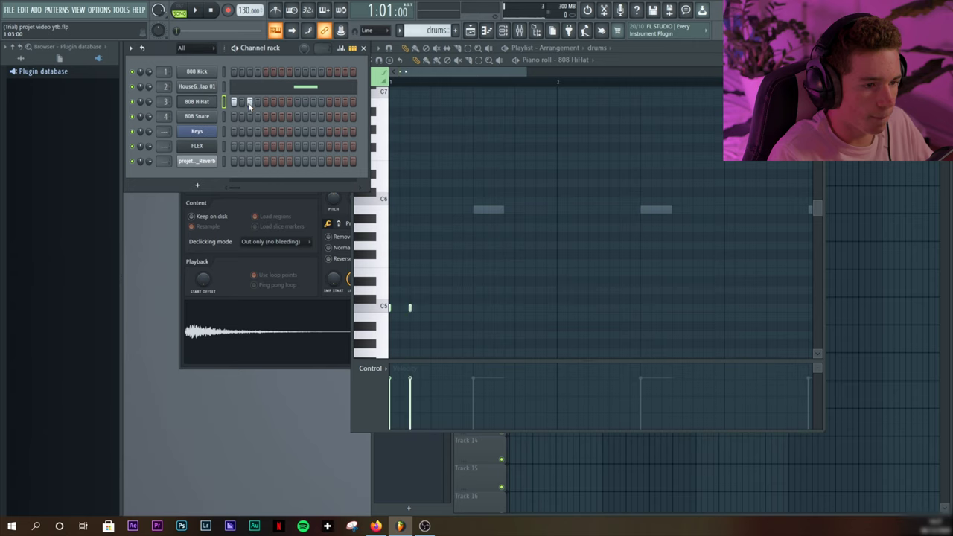
left_click(265, 102)
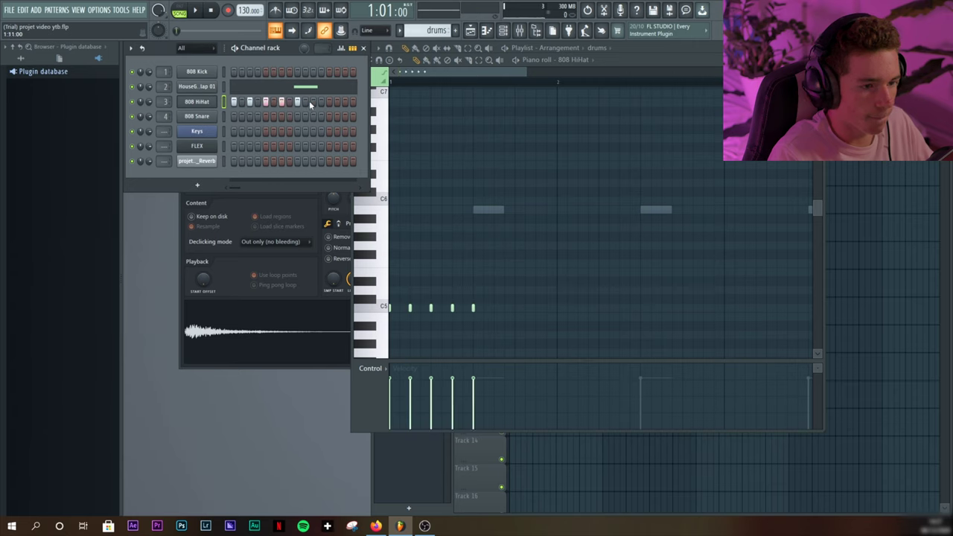
left_click(344, 102)
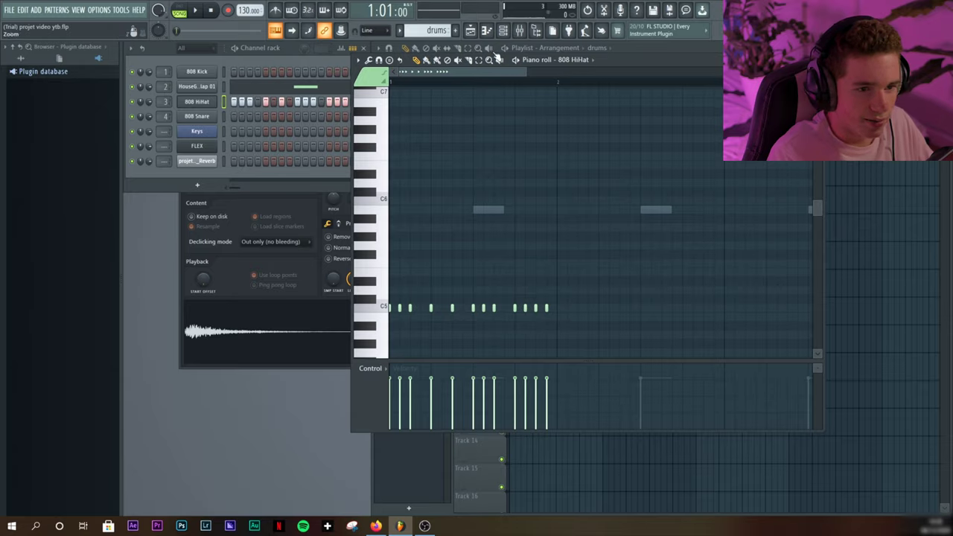
Select the one-bar 808 HiHat rhythm in the piano roll and paste copies into the following bars
left_click_drag(581, 270, 378, 325)
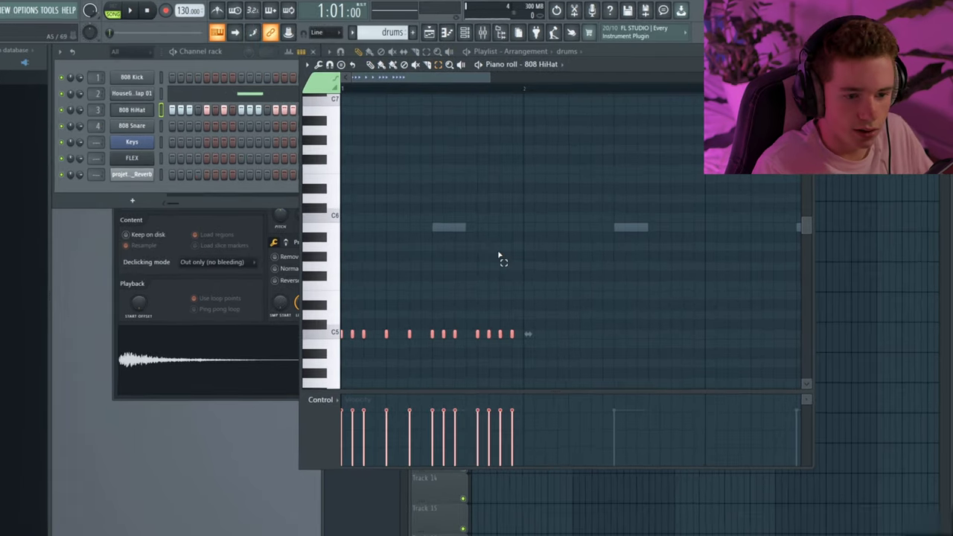
left_click(580, 287)
key("ctrl+v")
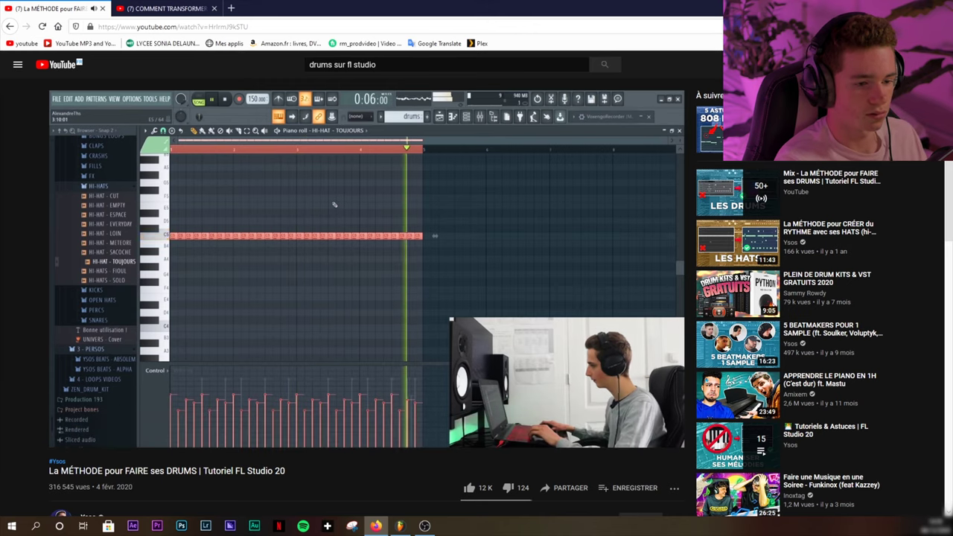
Play the YouTube drum tutorial on to its kick placement section
left_click(157, 370)
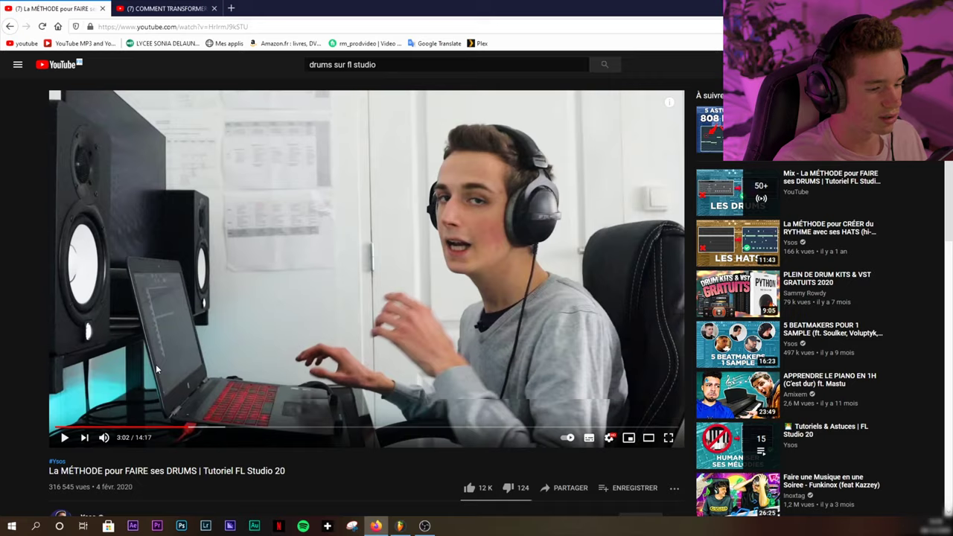
left_click(156, 365)
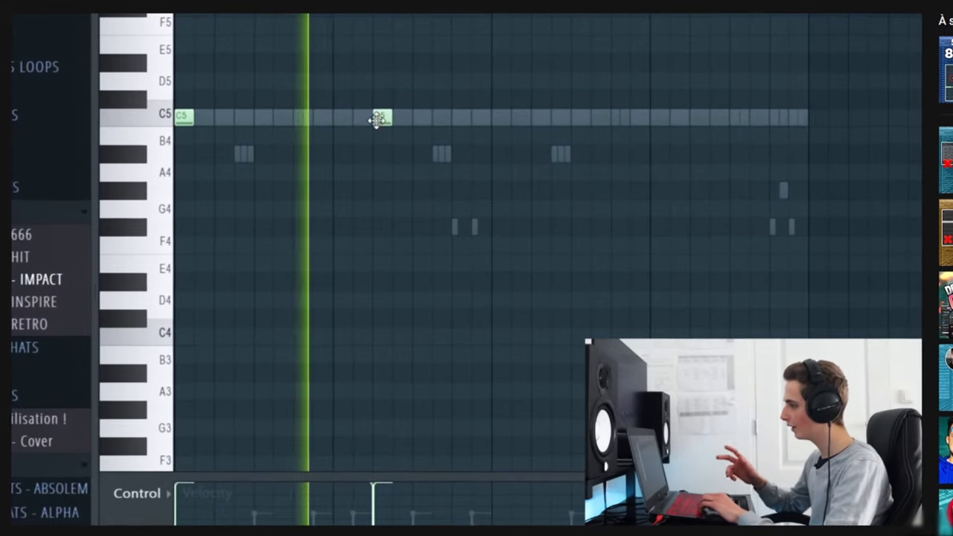
left_click(718, 336)
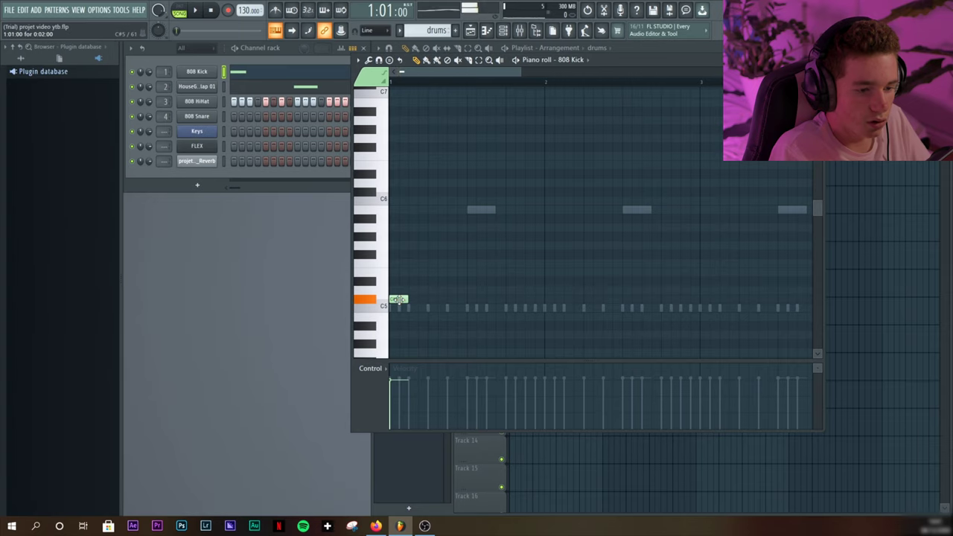
Add C#5 kick notes on bar 1 step 13; bar 2 steps 5, 13, 15; bar 3 steps 5, 11, 13, 15; bar 4 step 5
key("space")
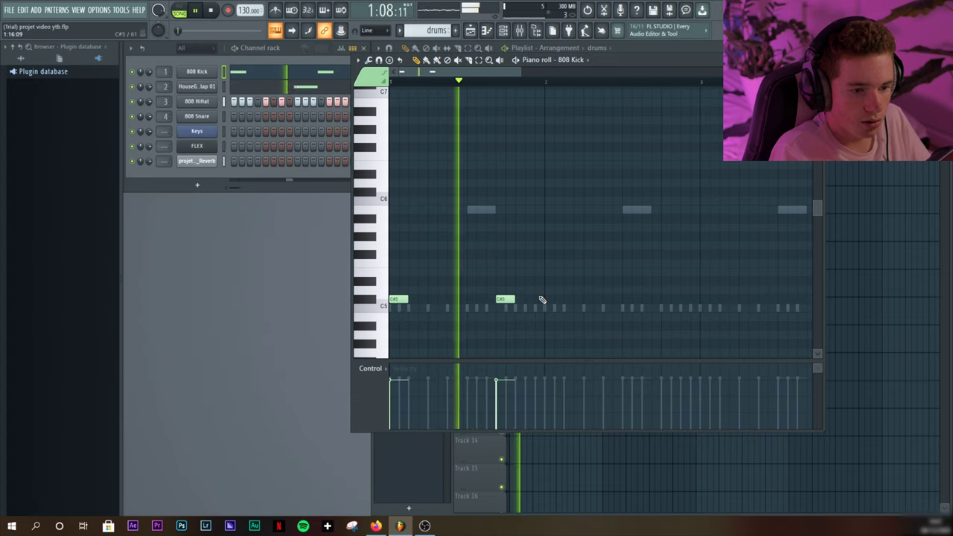
key("space")
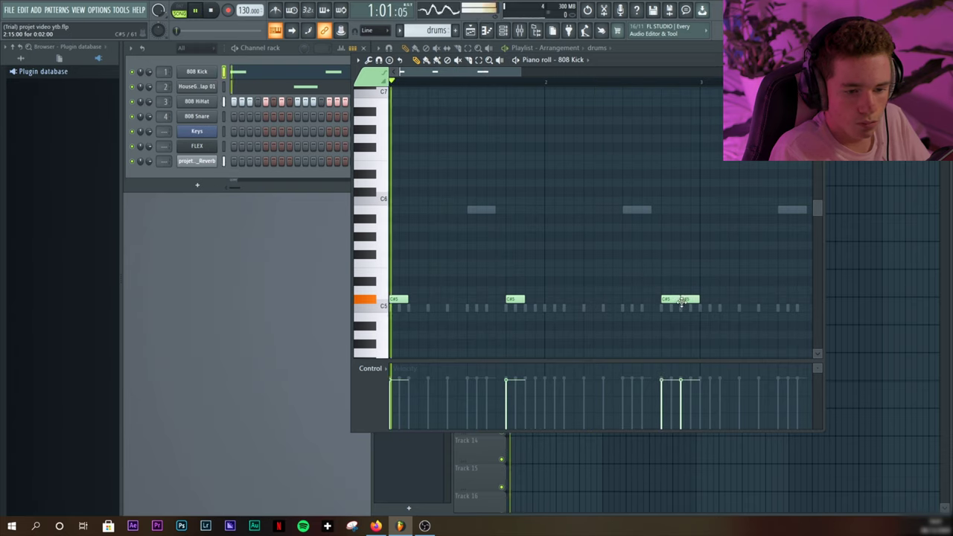
left_click(586, 298)
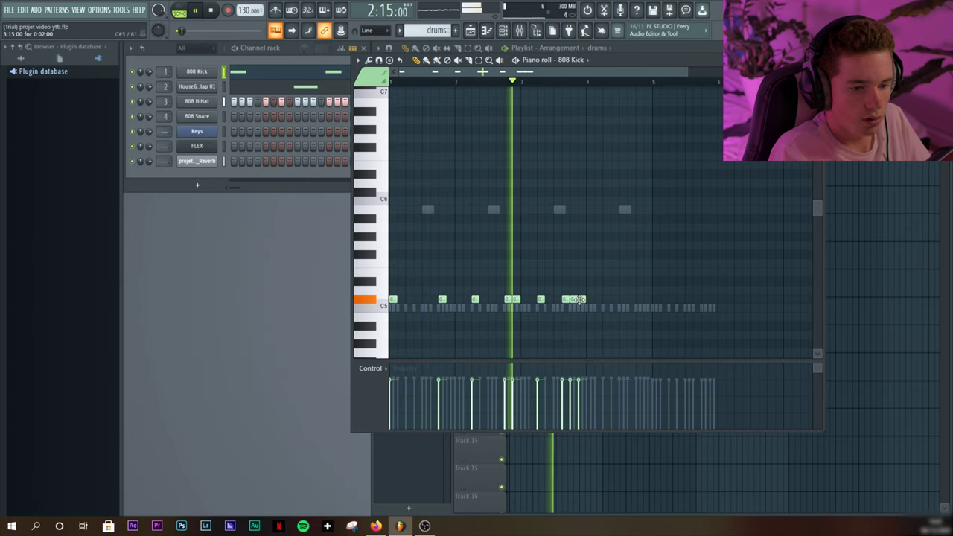
left_click(605, 298)
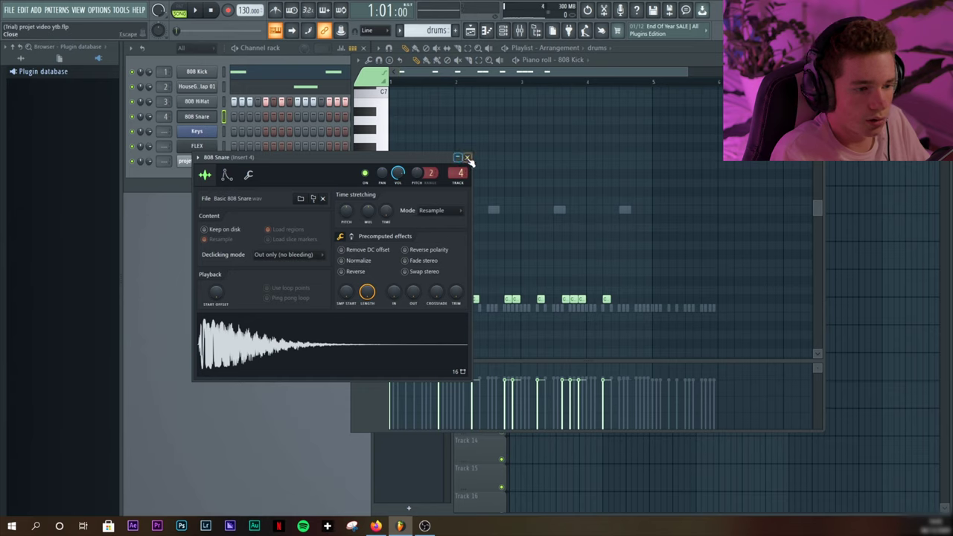
Place 808 Snare notes on A4 at step 9 of bars 1 to 4, plus step 3 of bars 2 and 4
left_click(468, 159)
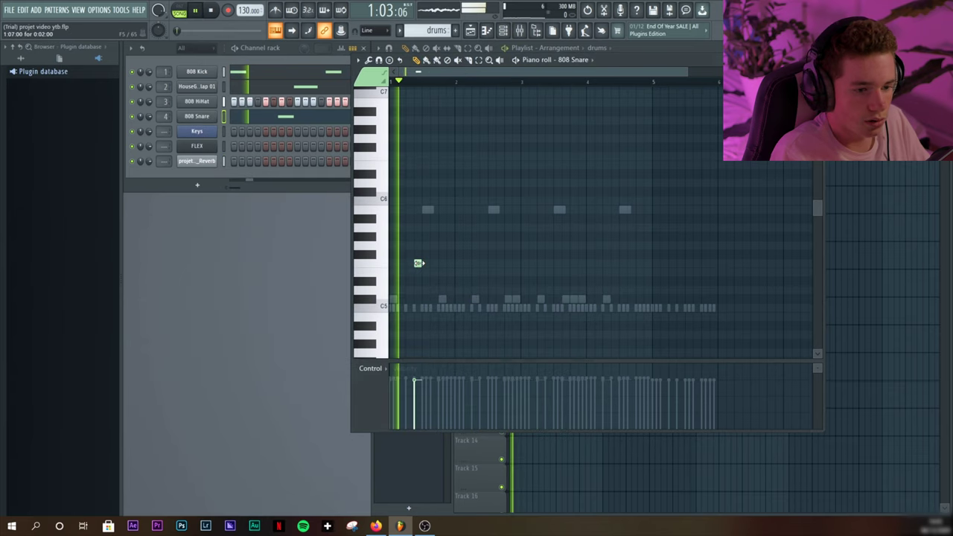
left_click(424, 335)
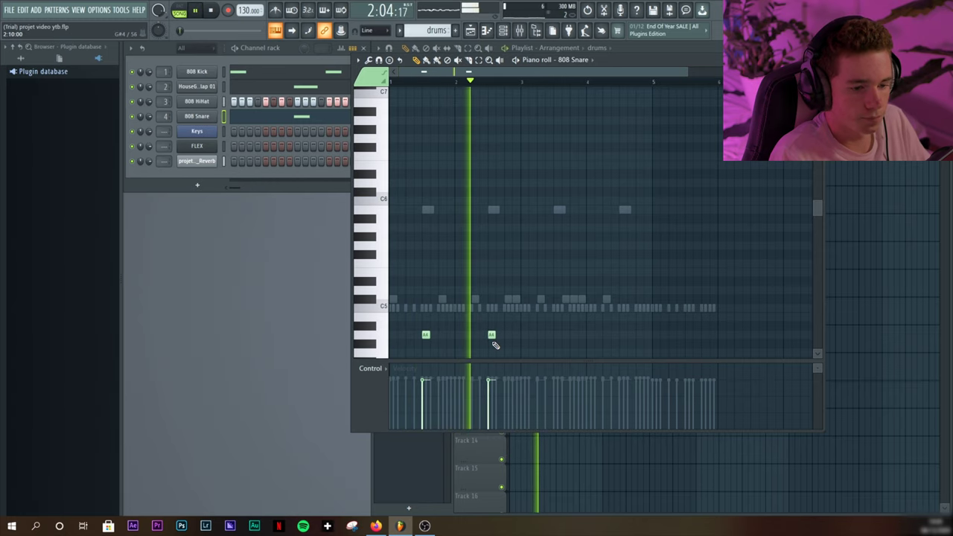
left_click(557, 335)
left_click(622, 334)
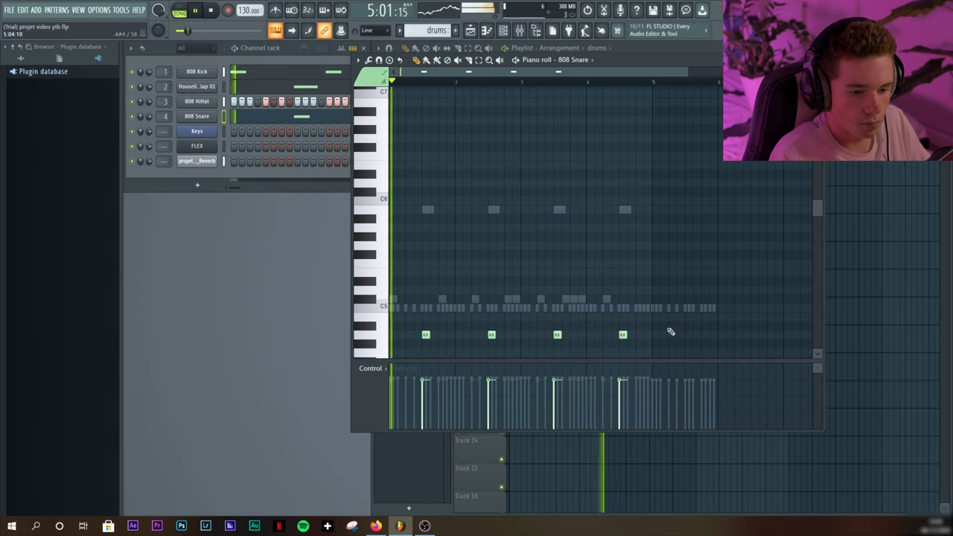
left_click(467, 334)
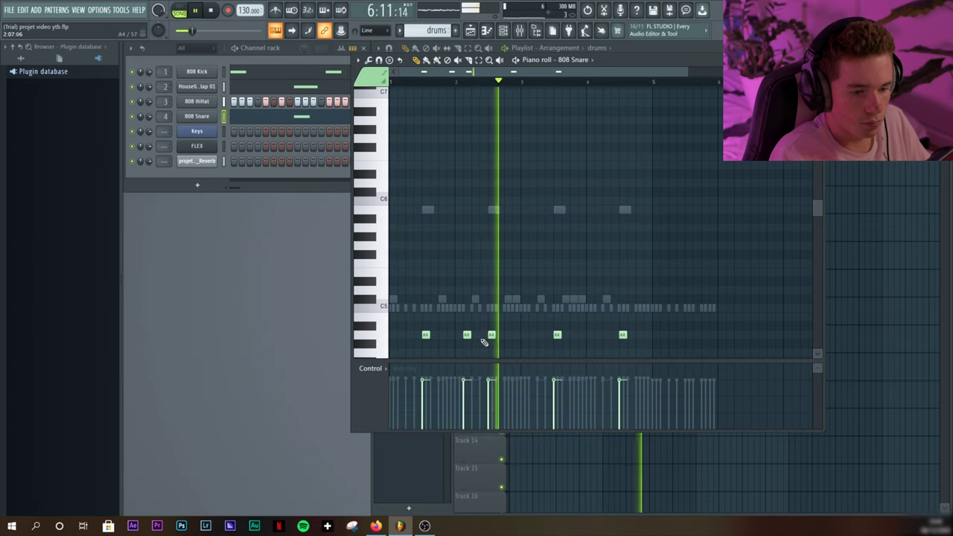
left_click(598, 335)
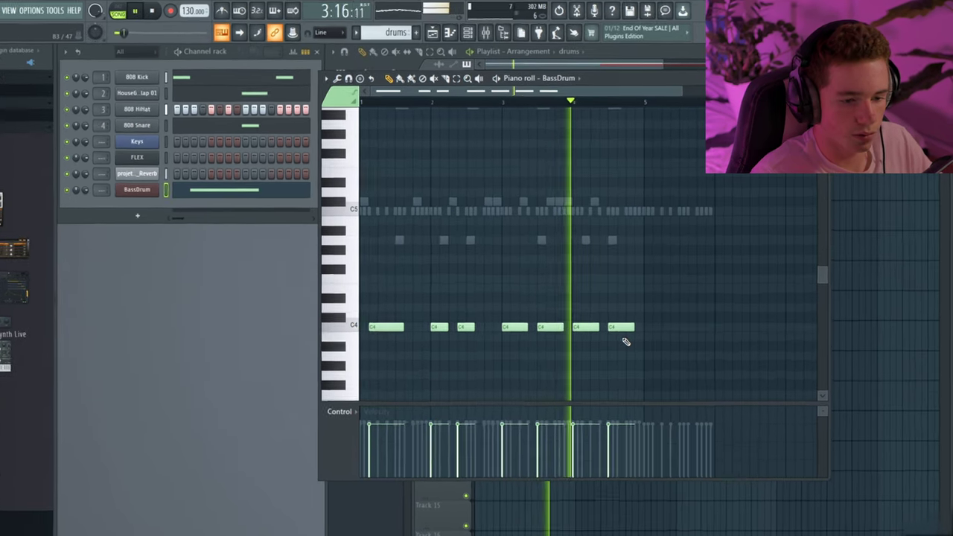
Rework the end of the 808 HiHat pattern in the piano roll into a run rising from C5 to E5, and play back the drums
key("space")
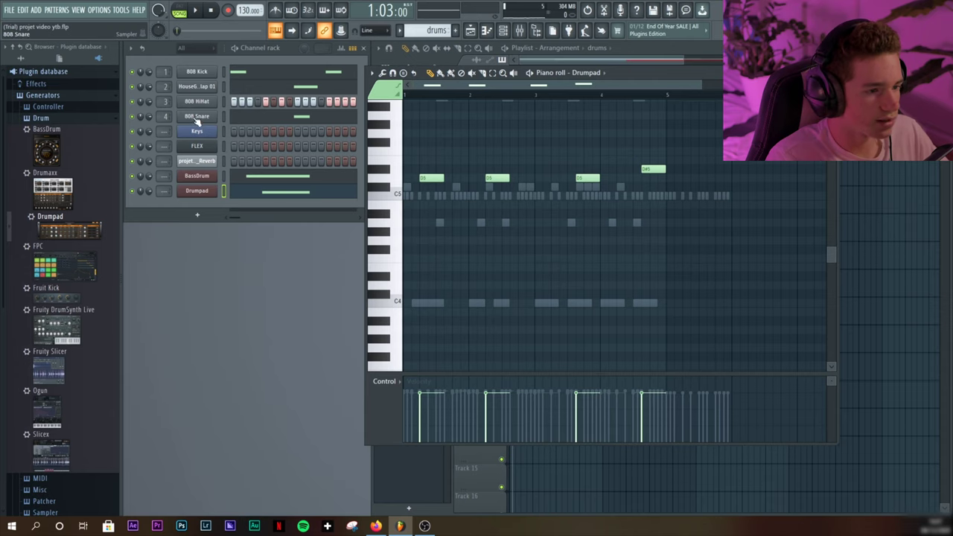
left_click(197, 104)
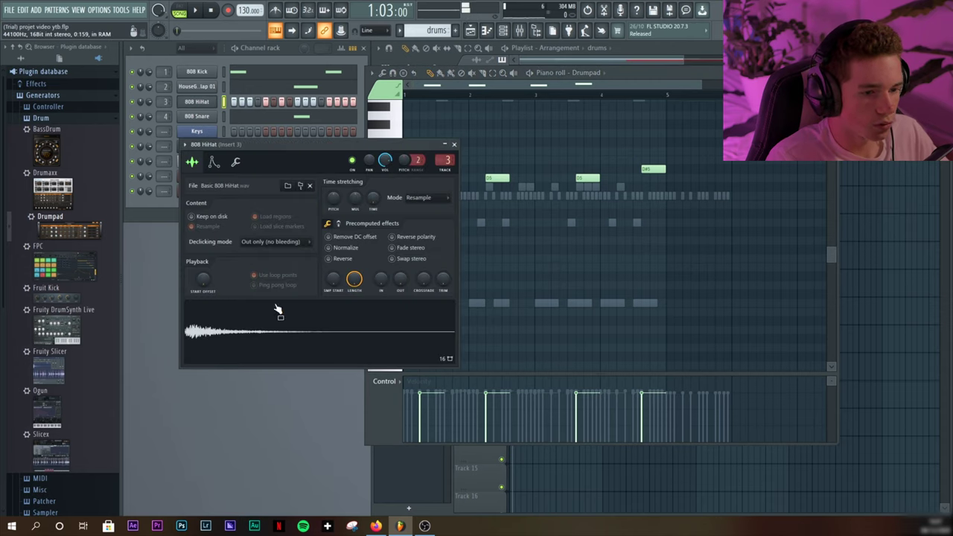
left_click(453, 145)
right_click(198, 103)
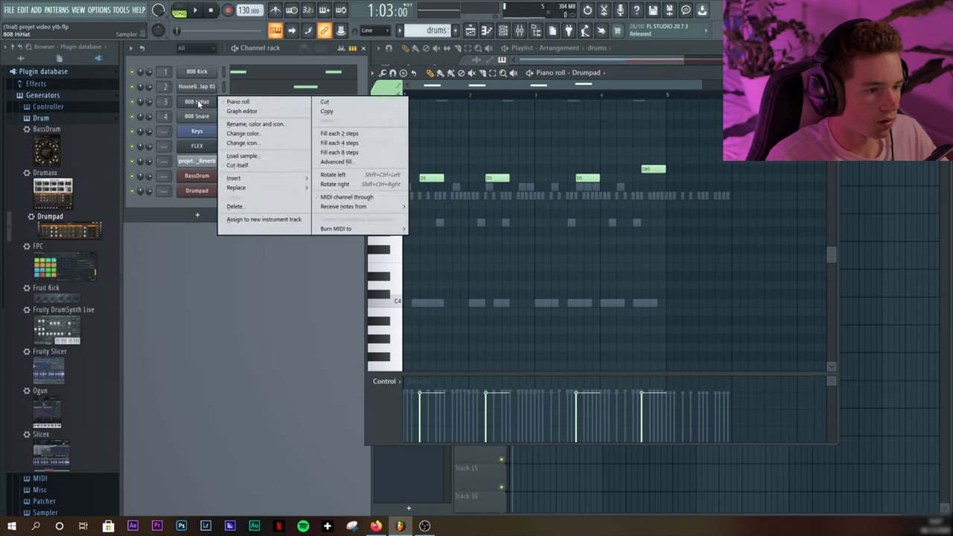
left_click(239, 105)
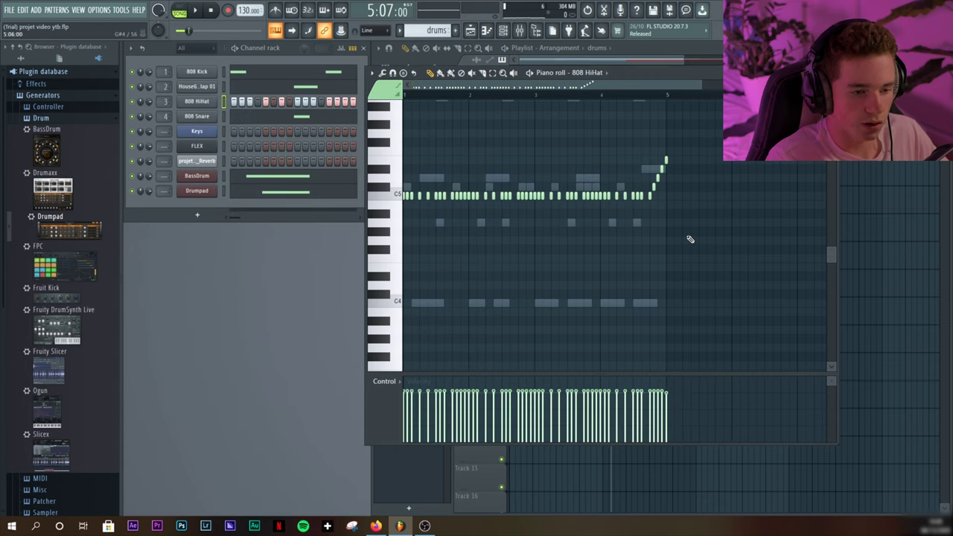
key("space")
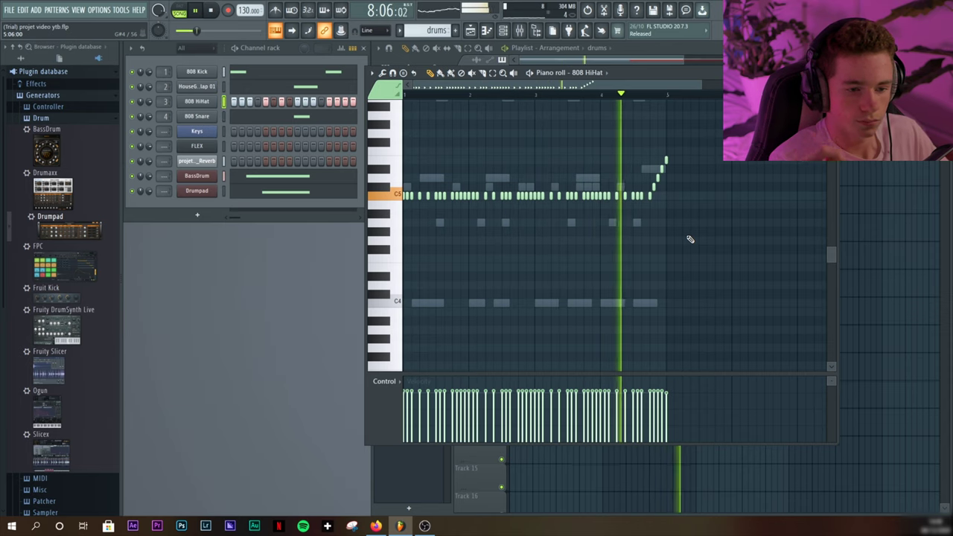
key("space")
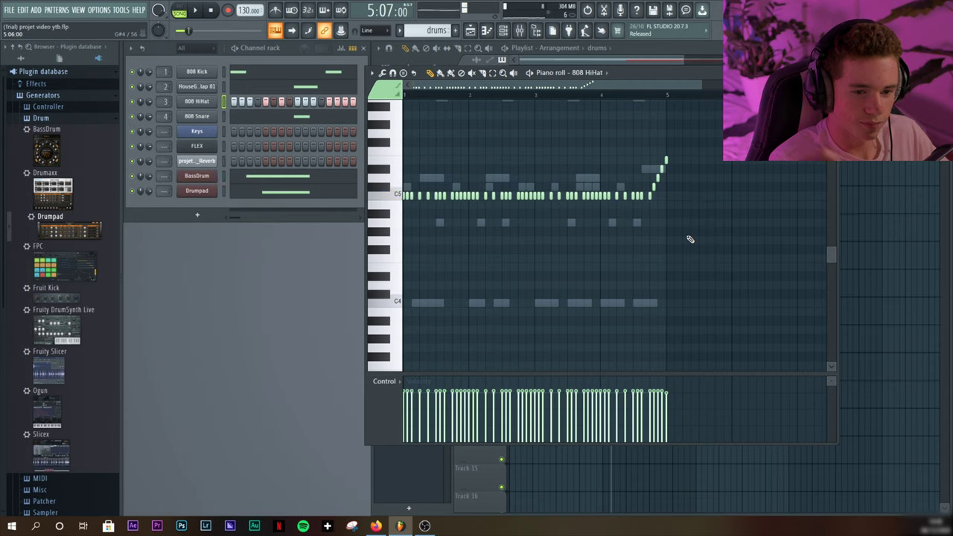